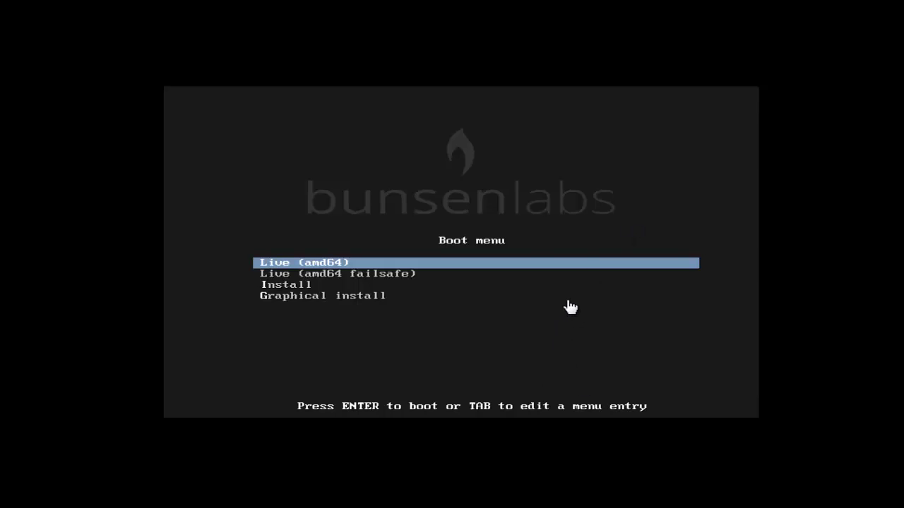
Move the boot menu highlight down to the Graphical install entry.
{"action": "key", "text": "Down"}
{"action": "key", "text": "Down"}
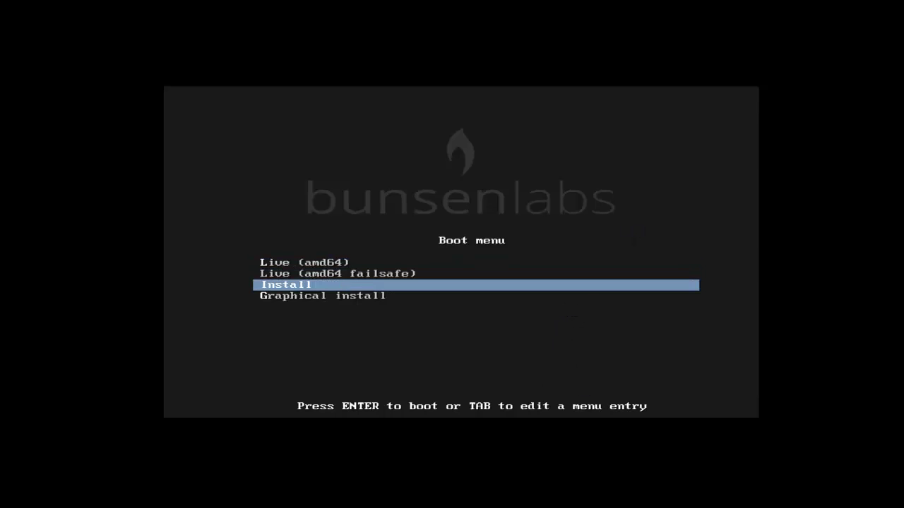
{"action": "key", "text": "Down"}
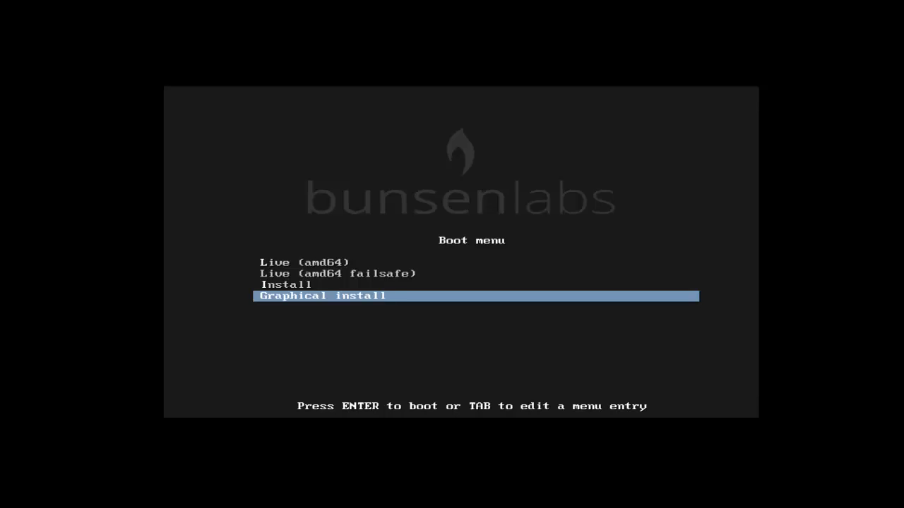
Boot the graphical installer with English language, India location and a British English keymap.
{"action": "key", "text": "Return"}
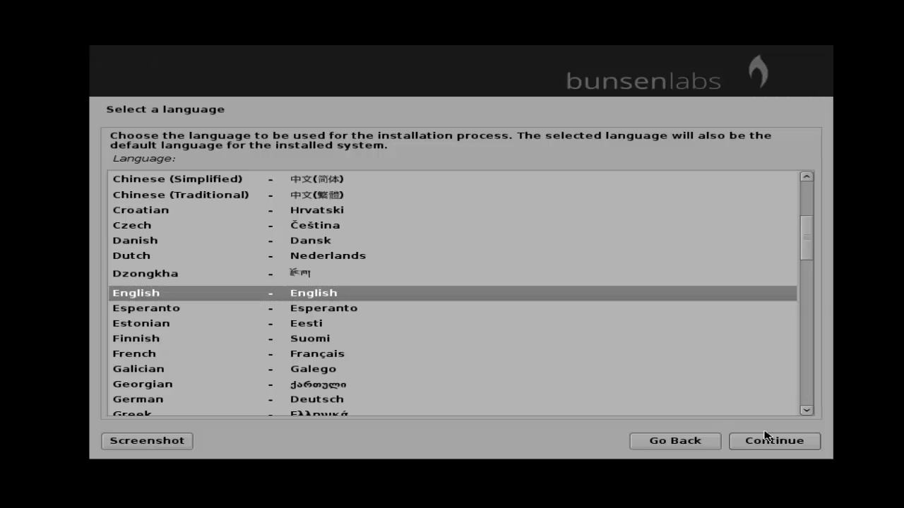
{"action": "left_click", "coordinate": [776, 446]}
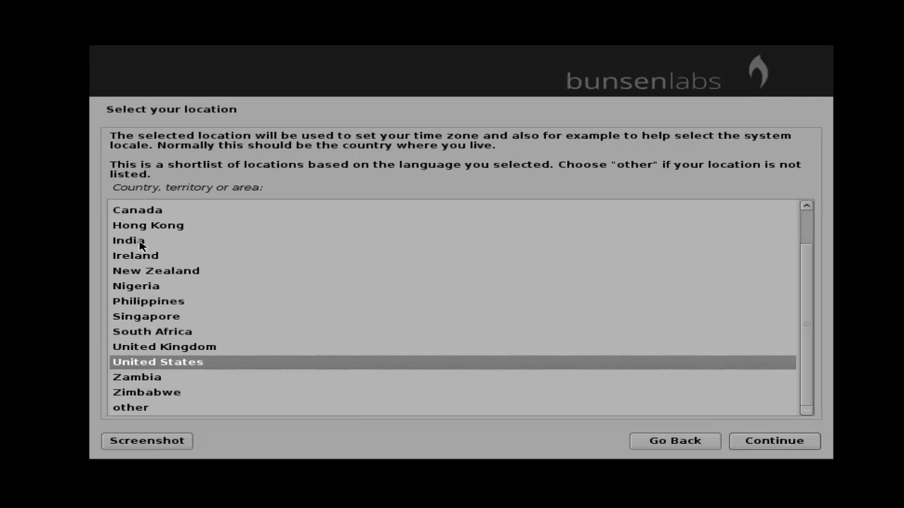
{"action": "left_click", "coordinate": [140, 242]}
{"action": "left_click", "coordinate": [776, 445]}
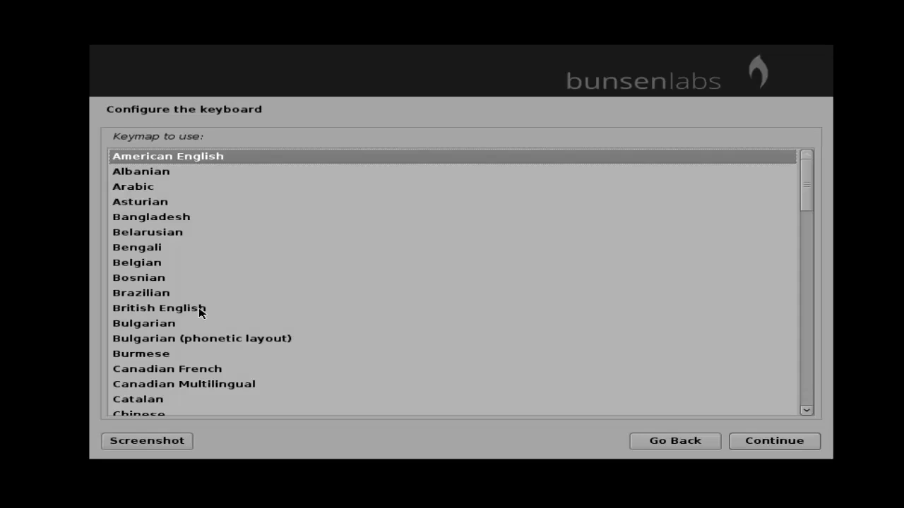
{"action": "left_click", "coordinate": [201, 311]}
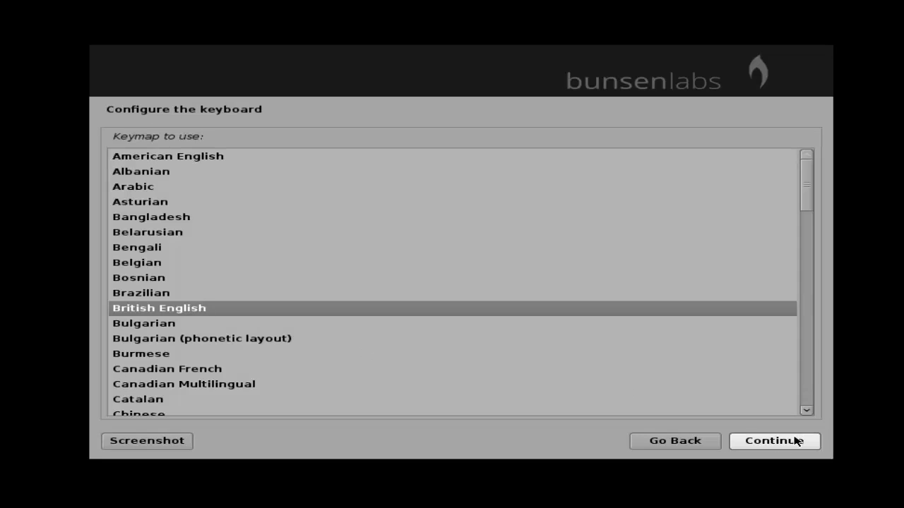
{"action": "left_click", "coordinate": [787, 444]}
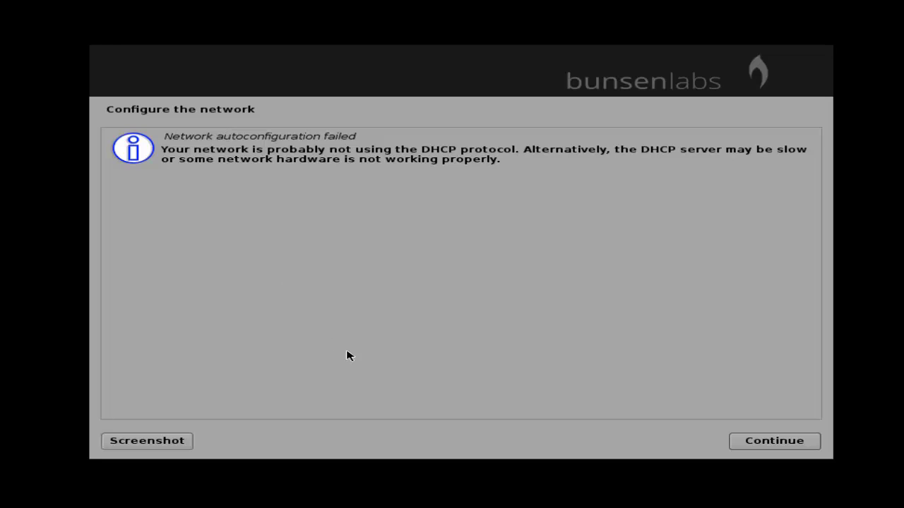
Configure the network manually: IP 192.168.5.55, netmask 255.255.255.0, gateway and DNS 192.168.5.1.
{"action": "left_click", "coordinate": [800, 442]}
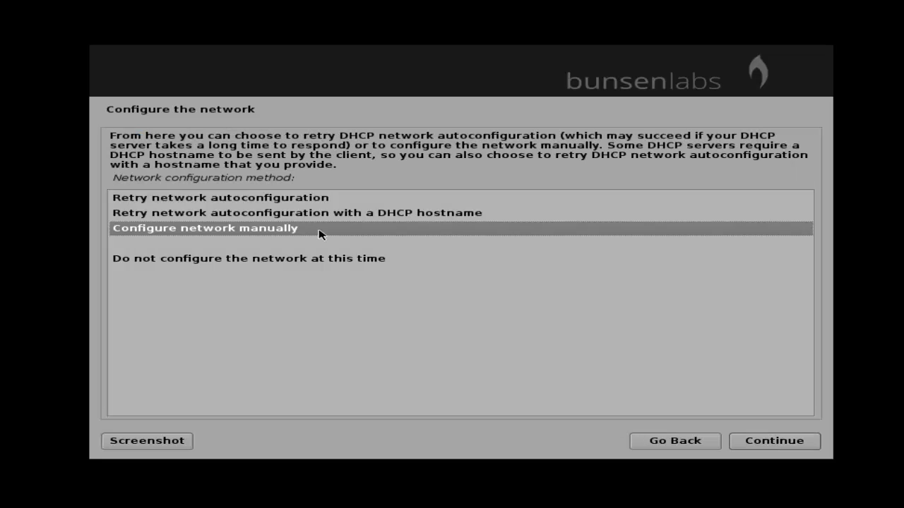
{"action": "left_click", "coordinate": [768, 444]}
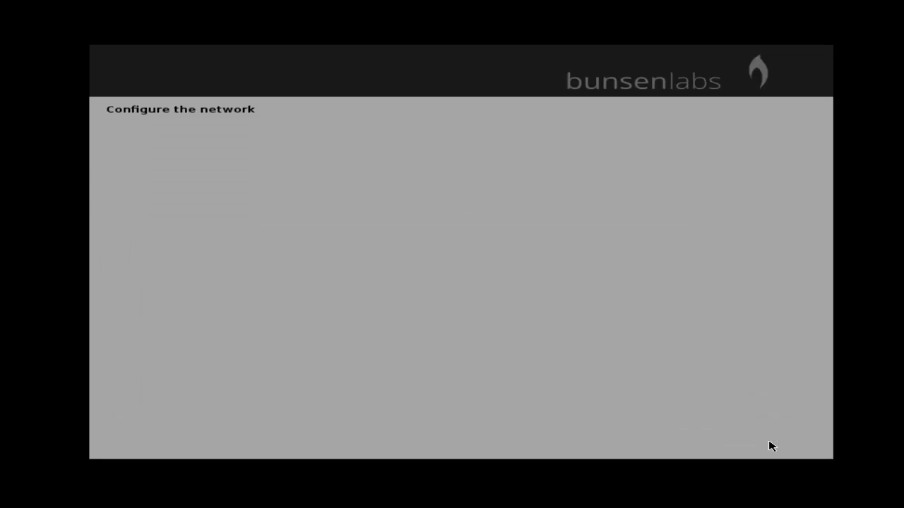
{"action": "type", "text": "192."}
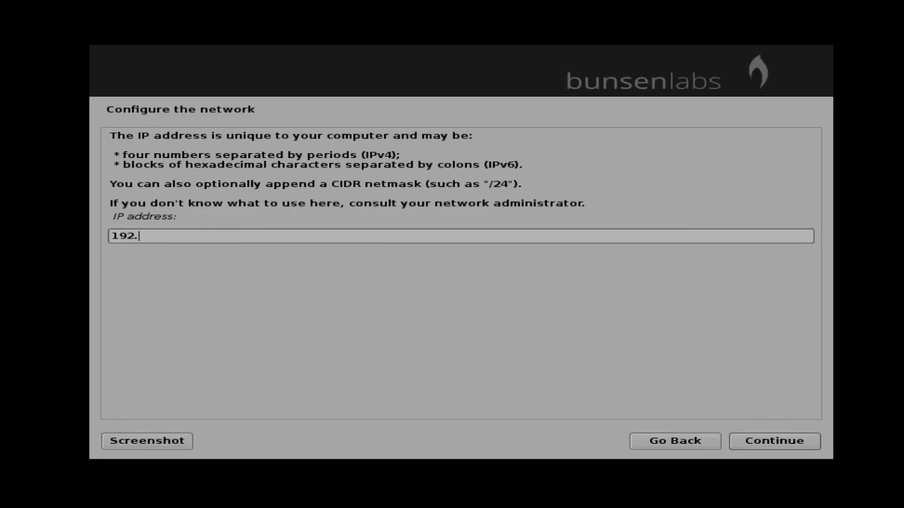
{"action": "type", "text": "168.5.55"}
{"action": "left_click", "coordinate": [754, 443]}
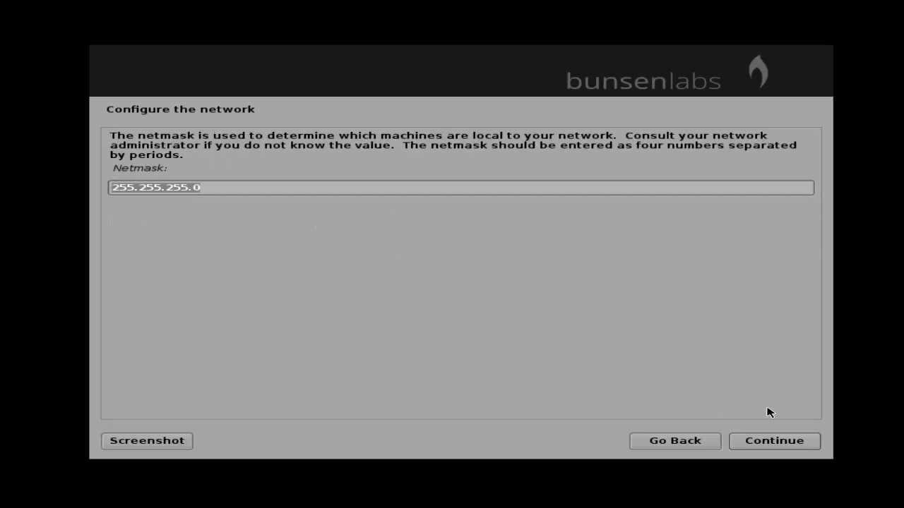
{"action": "left_click", "coordinate": [793, 442]}
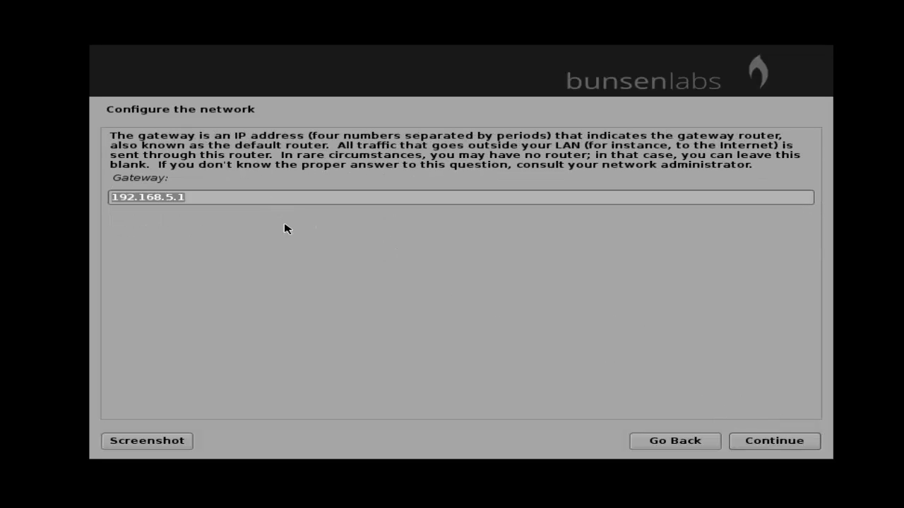
{"action": "left_click", "coordinate": [764, 443]}
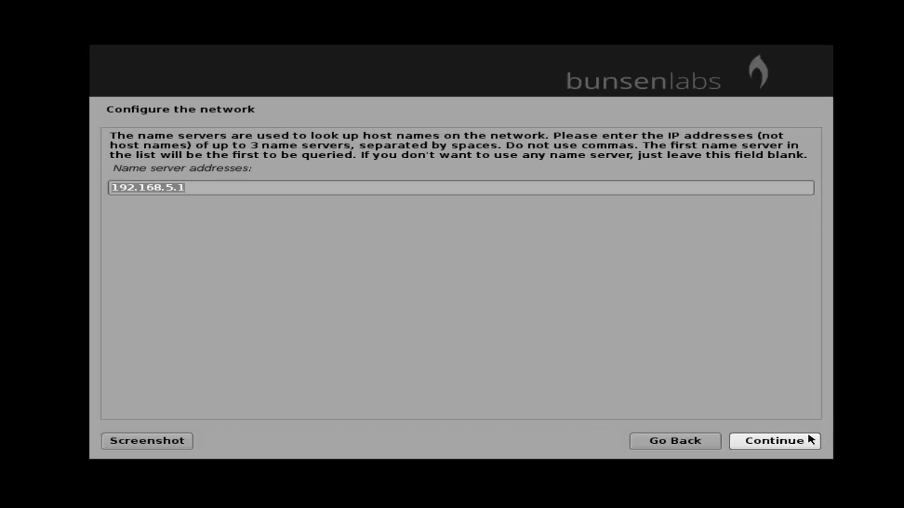
{"action": "left_click", "coordinate": [782, 443]}
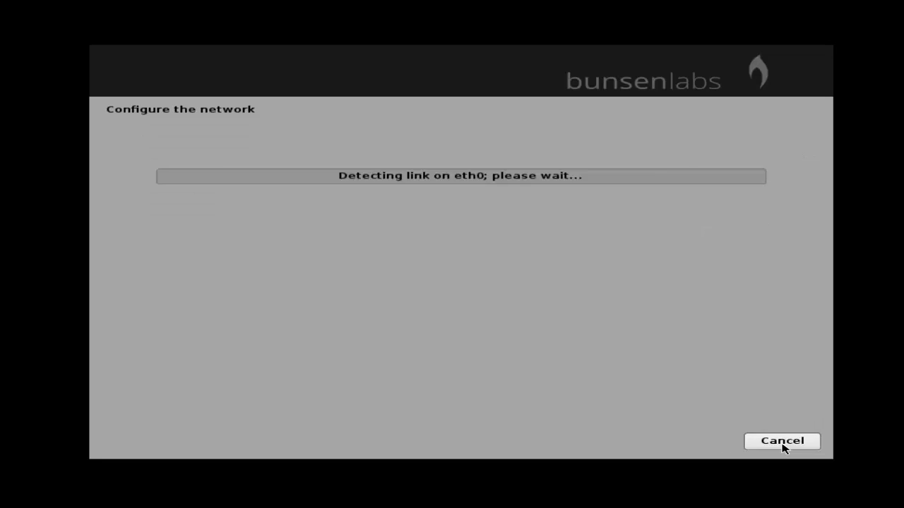
Replace the default hostname debian with linuxhelp.com.
{"action": "left_click", "coordinate": [231, 205]}
{"action": "key", "text": "BackSpace"}
{"action": "key", "text": "BackSpace"}
{"action": "key", "text": "BackSpace"}
{"action": "key", "text": "BackSpace"}
{"action": "key", "text": "BackSpace"}
{"action": "key", "text": "BackSpace"}
{"action": "type", "text": "linuxhelp.com"}
{"action": "key", "text": "Return"}
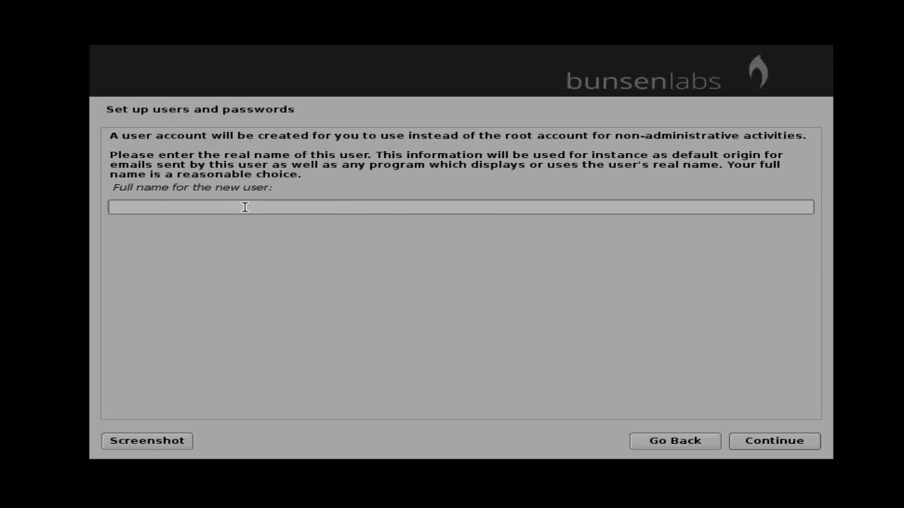
Enter the user's full name, accept the suggested username, and set and confirm the account password.
{"action": "type", "text": "user1"}
{"action": "left_click", "coordinate": [796, 442]}
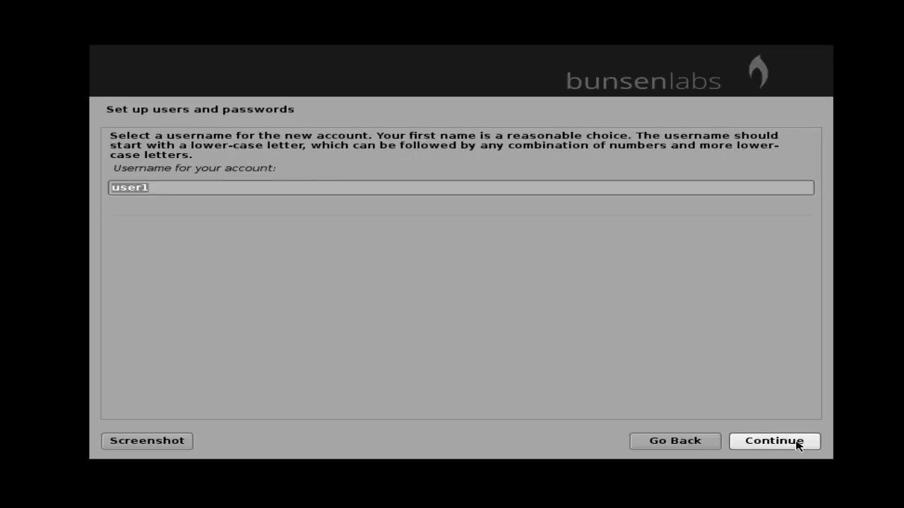
{"action": "left_click", "coordinate": [796, 442]}
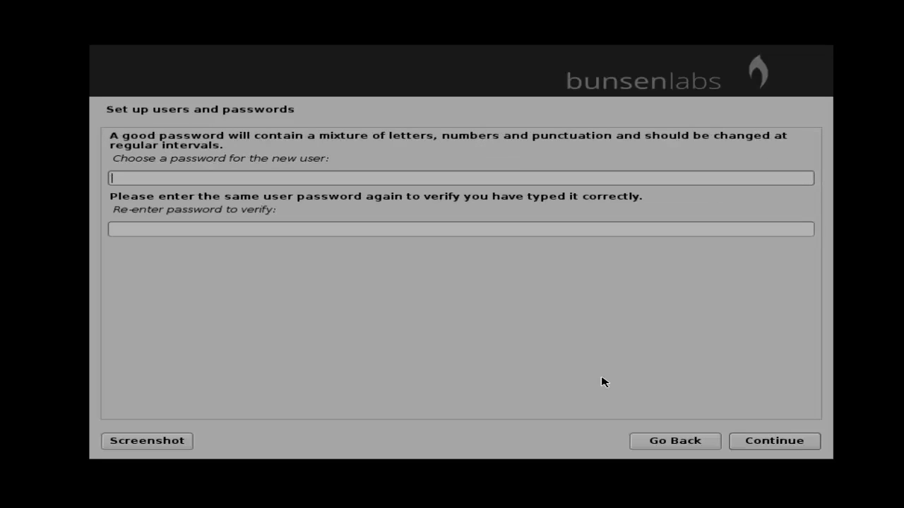
{"action": "type", "text": "123"}
{"action": "key", "text": "Tab"}
{"action": "type", "text": "123"}
{"action": "left_click", "coordinate": [777, 442]}
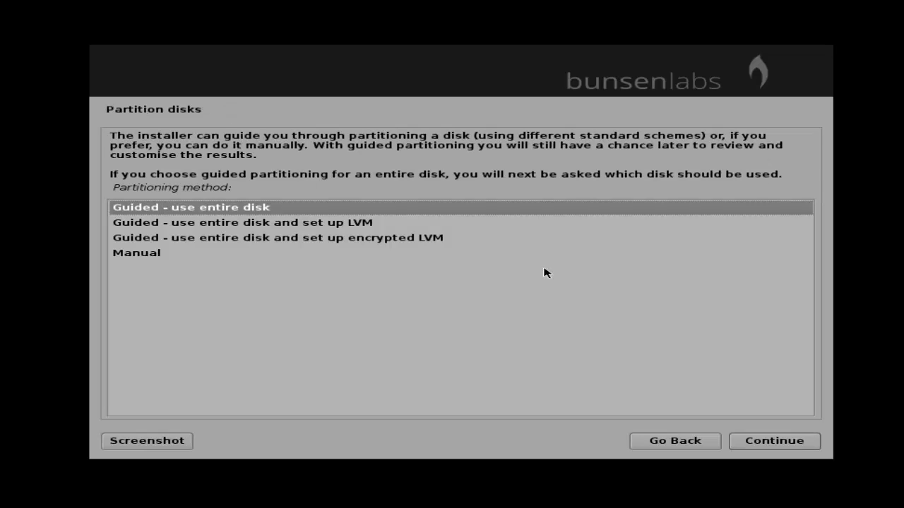
Choose Manual partitioning and create an empty partition table on the 21.5 GB sda disk.
{"action": "key", "text": "Down"}
{"action": "key", "text": "Down"}
{"action": "key", "text": "Down"}
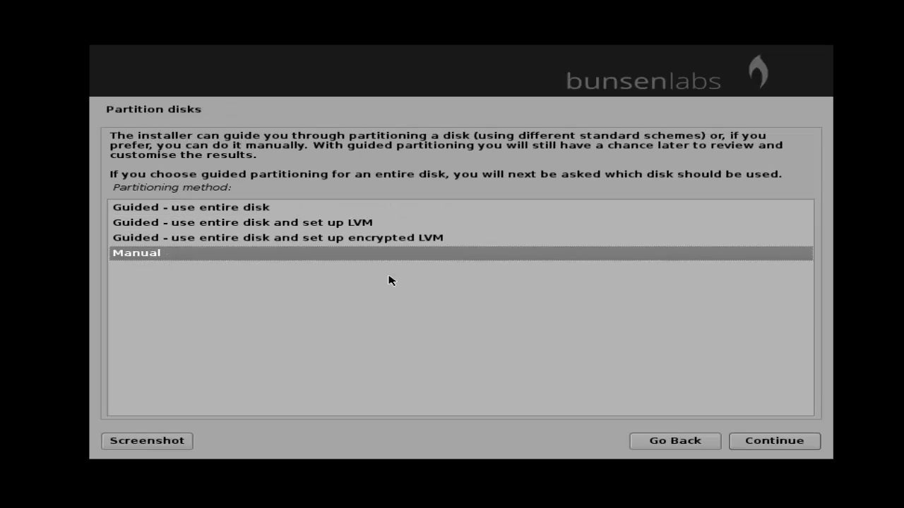
{"action": "left_click", "coordinate": [790, 442]}
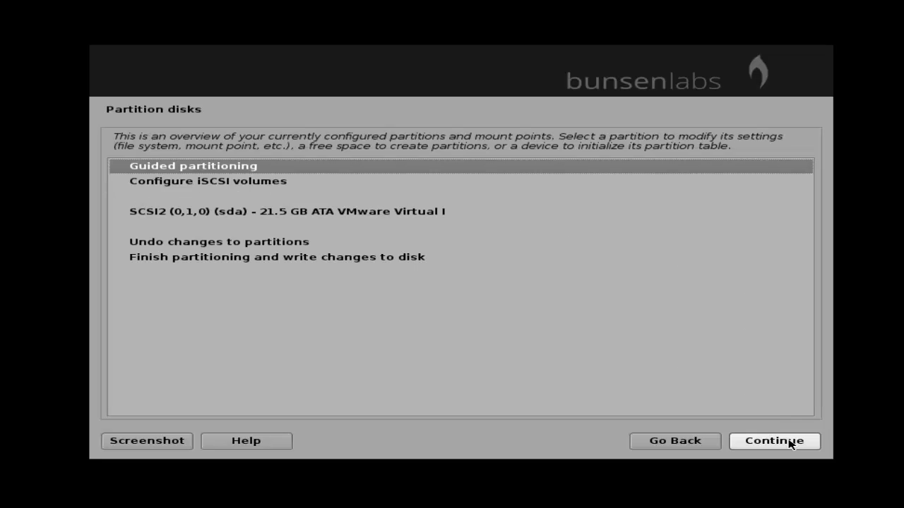
{"action": "left_click", "coordinate": [325, 215]}
{"action": "left_click", "coordinate": [803, 444]}
{"action": "left_click", "coordinate": [144, 214]}
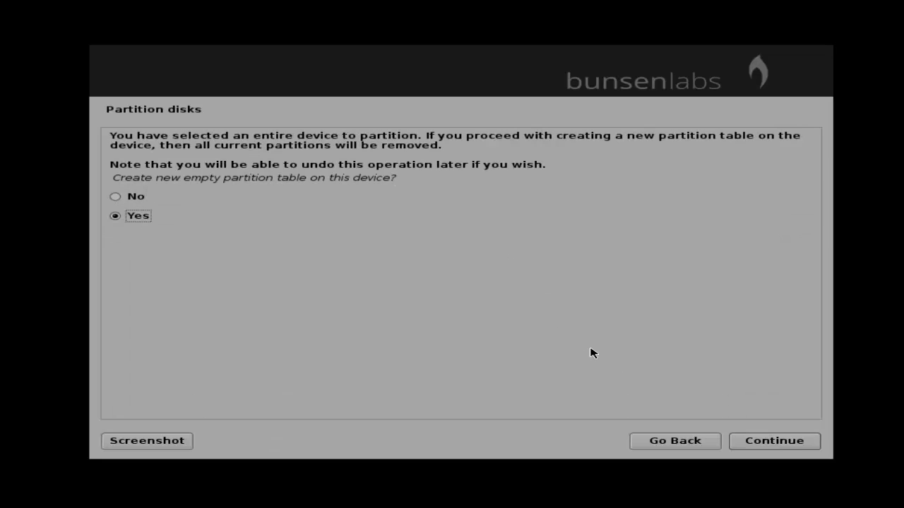
{"action": "left_click", "coordinate": [772, 441]}
{"action": "left_click", "coordinate": [242, 275]}
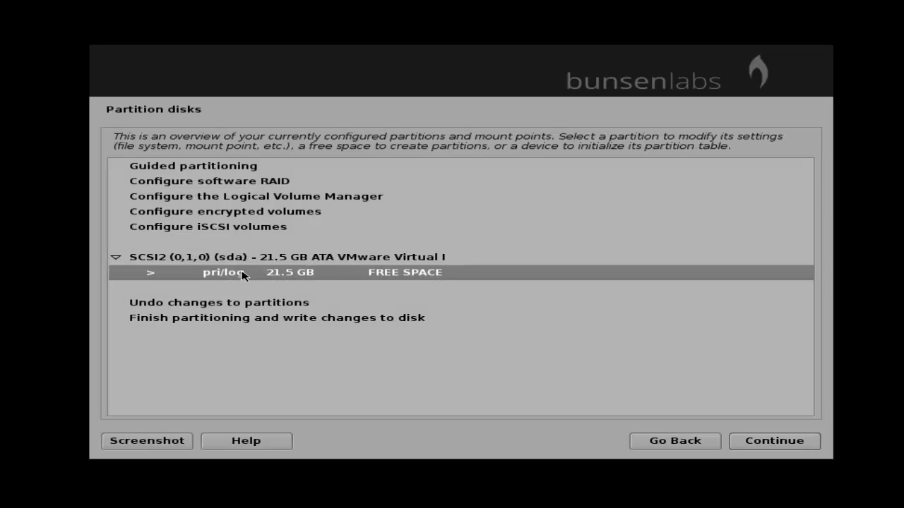
Create a new 15g partition in the free space.
{"action": "left_click", "coordinate": [752, 441]}
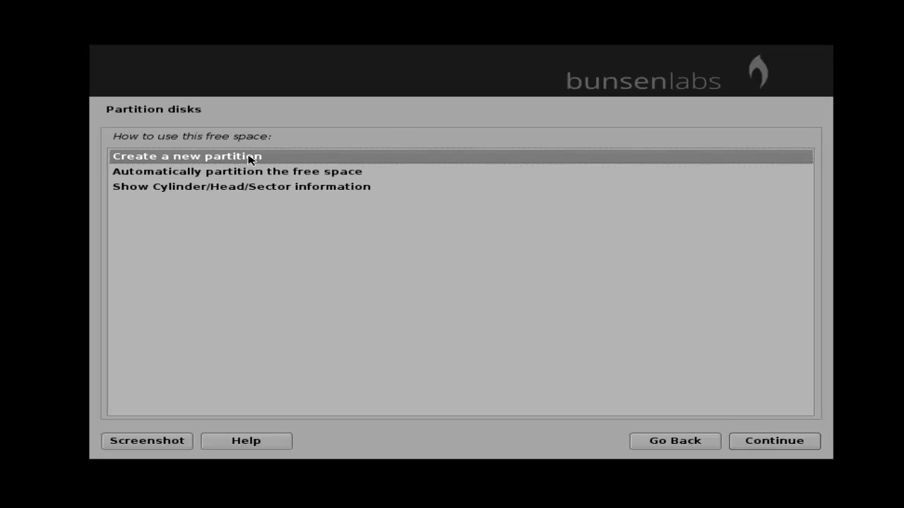
{"action": "left_click", "coordinate": [807, 442]}
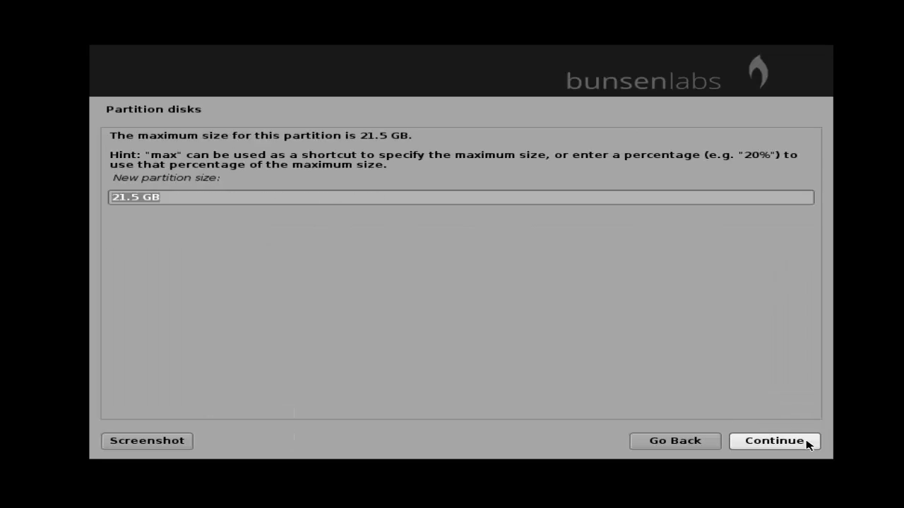
{"action": "left_click", "coordinate": [182, 199]}
{"action": "key", "text": "BackSpace"}
{"action": "key", "text": "BackSpace"}
{"action": "key", "text": "BackSpace"}
{"action": "key", "text": "BackSpace"}
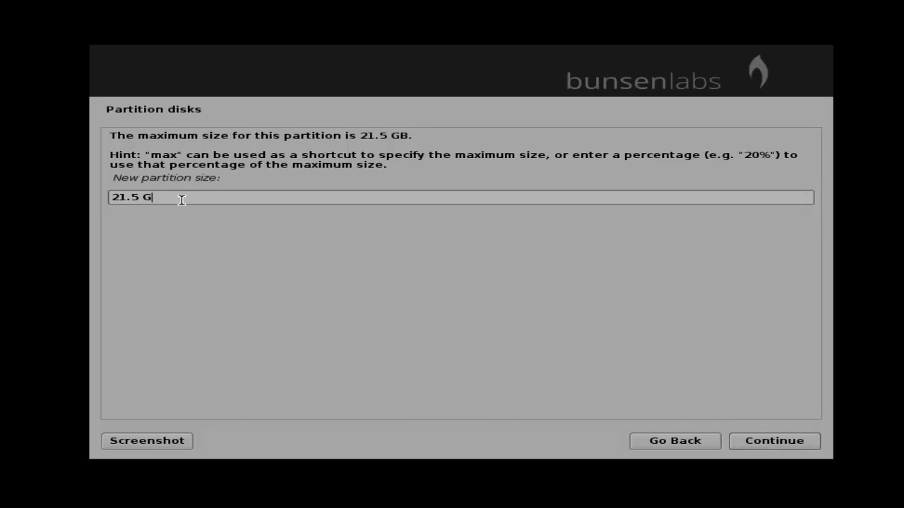
{"action": "key", "text": "BackSpace"}
{"action": "key", "text": "BackSpace"}
{"action": "key", "text": "BackSpace"}
{"action": "type", "text": "15g"}
{"action": "left_click", "coordinate": [783, 441]}
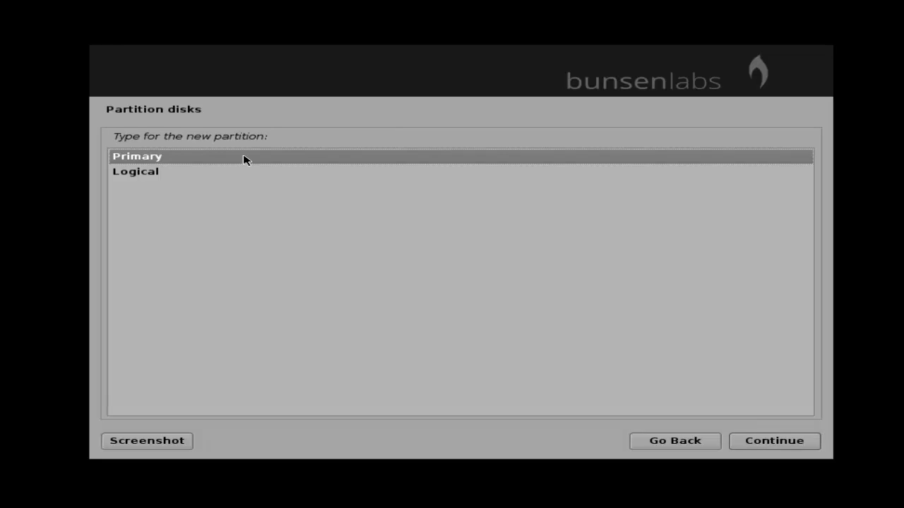
Make the 15 GB partition primary, at the beginning, with the bootable flag on.
{"action": "left_click", "coordinate": [788, 448]}
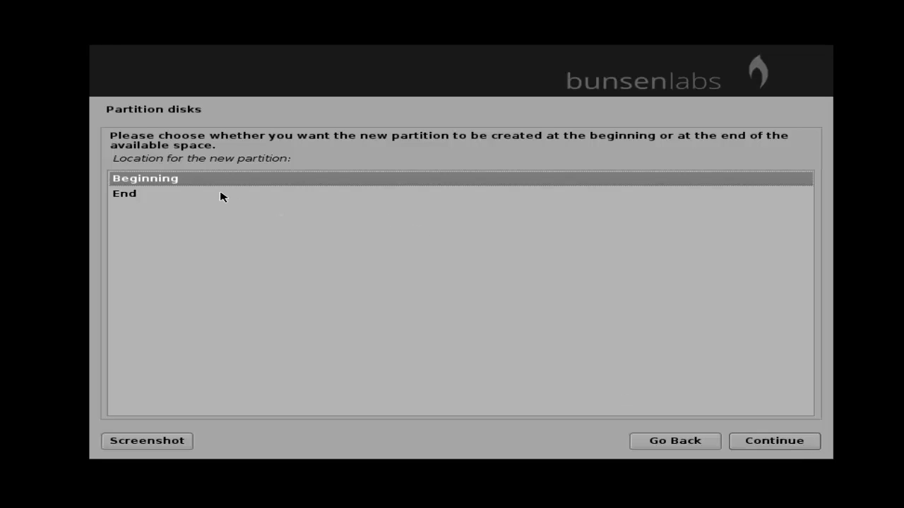
{"action": "left_click", "coordinate": [774, 441]}
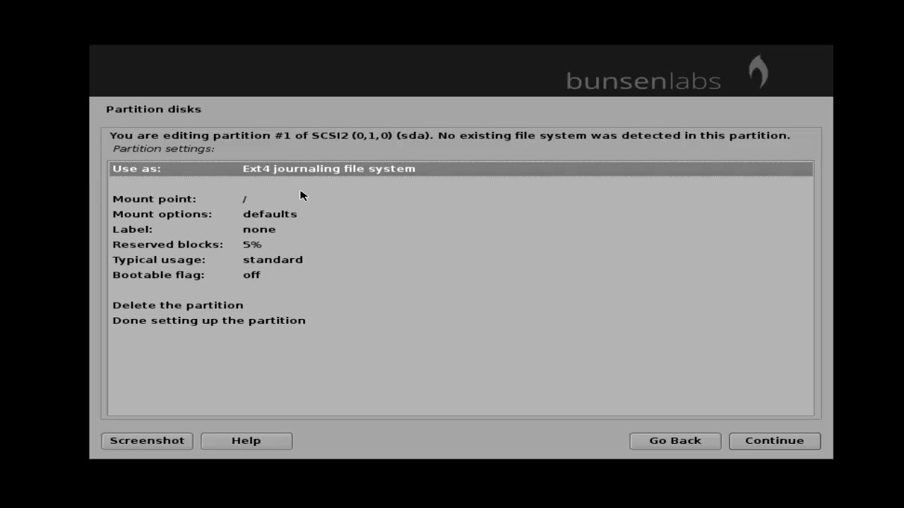
{"action": "double_click", "coordinate": [209, 279]}
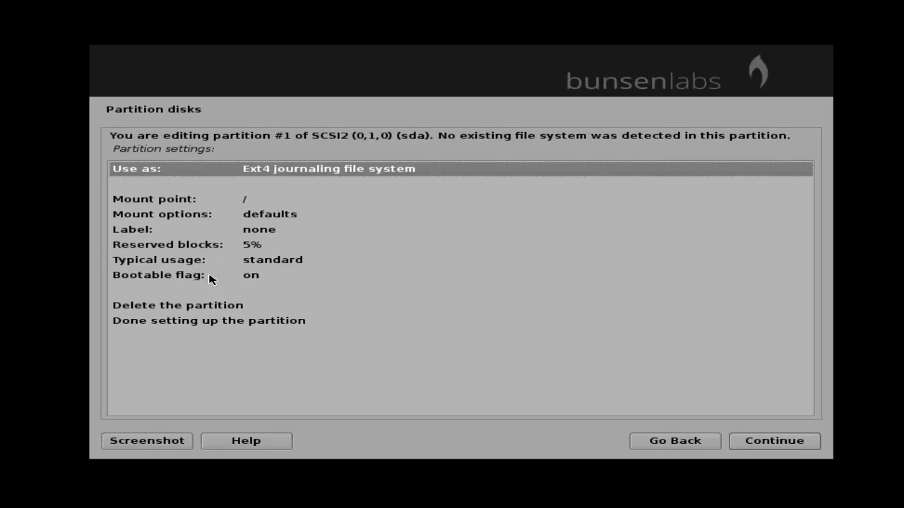
{"action": "left_click", "coordinate": [196, 325]}
{"action": "left_click", "coordinate": [762, 442]}
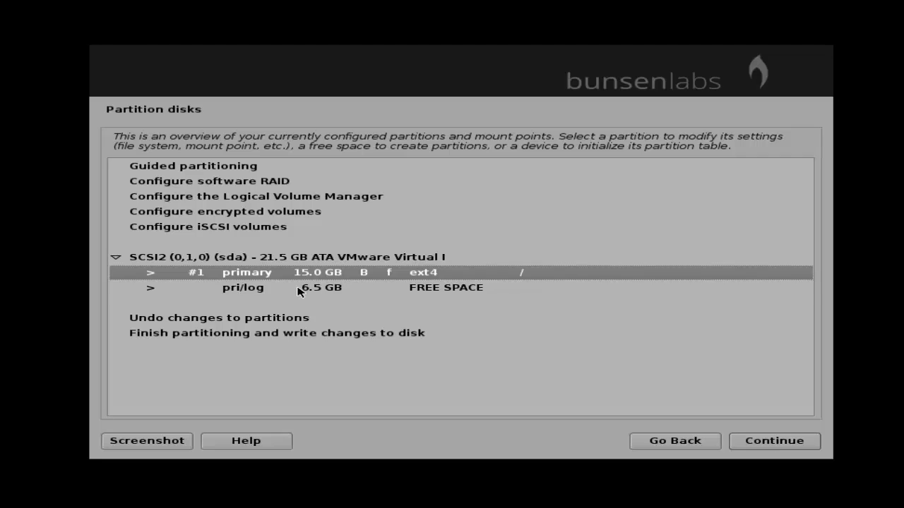
{"action": "left_click", "coordinate": [298, 289]}
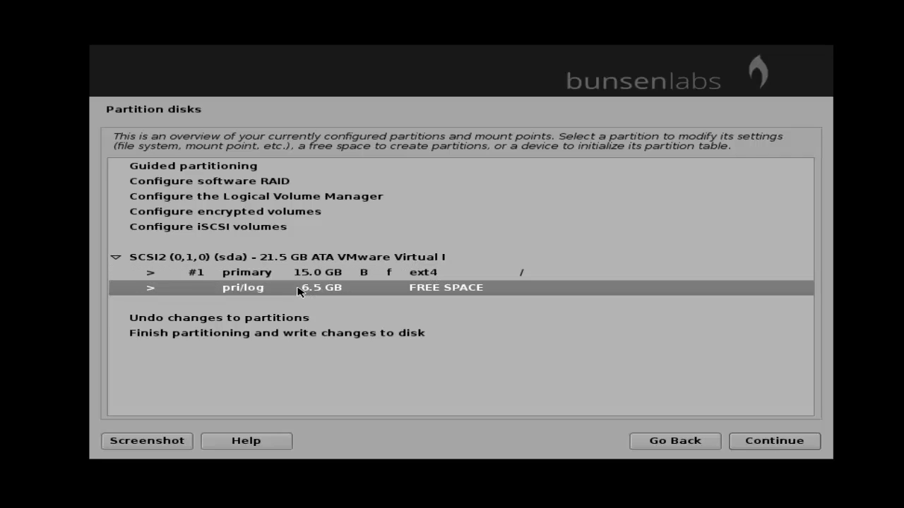
{"action": "left_click", "coordinate": [781, 442]}
Create a 4g primary partition at the beginning of the 6.5 GB free space.
{"action": "left_click", "coordinate": [182, 161]}
{"action": "left_click", "coordinate": [743, 442]}
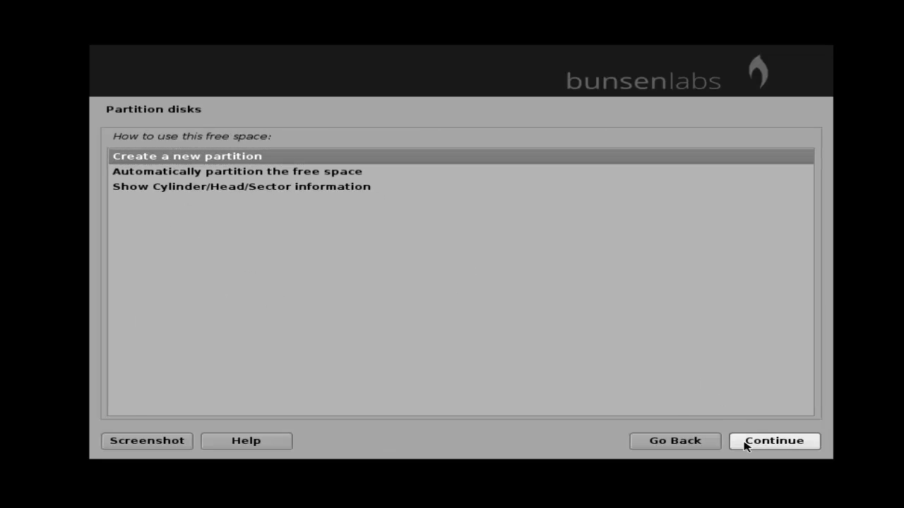
{"action": "left_click", "coordinate": [169, 196]}
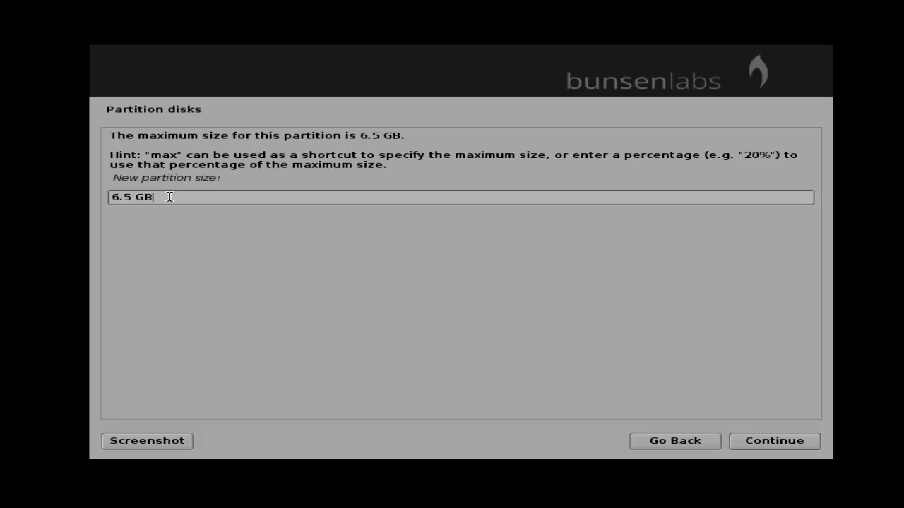
{"action": "key", "text": "BackSpace"}
{"action": "key", "text": "BackSpace"}
{"action": "key", "text": "BackSpace"}
{"action": "key", "text": "BackSpace"}
{"action": "key", "text": "BackSpace"}
{"action": "key", "text": "BackSpace"}
{"action": "type", "text": "4g"}
{"action": "left_click", "coordinate": [777, 440]}
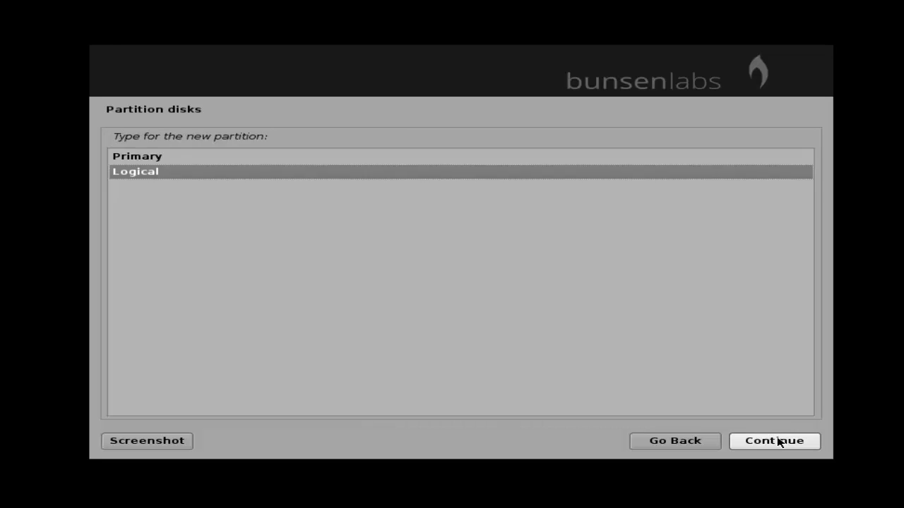
{"action": "left_click", "coordinate": [162, 158]}
{"action": "left_click", "coordinate": [803, 442]}
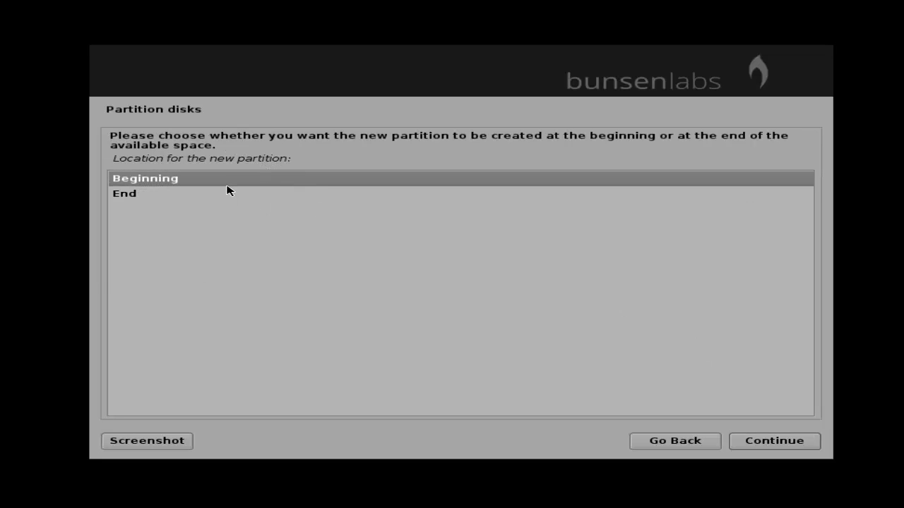
{"action": "left_click", "coordinate": [805, 452]}
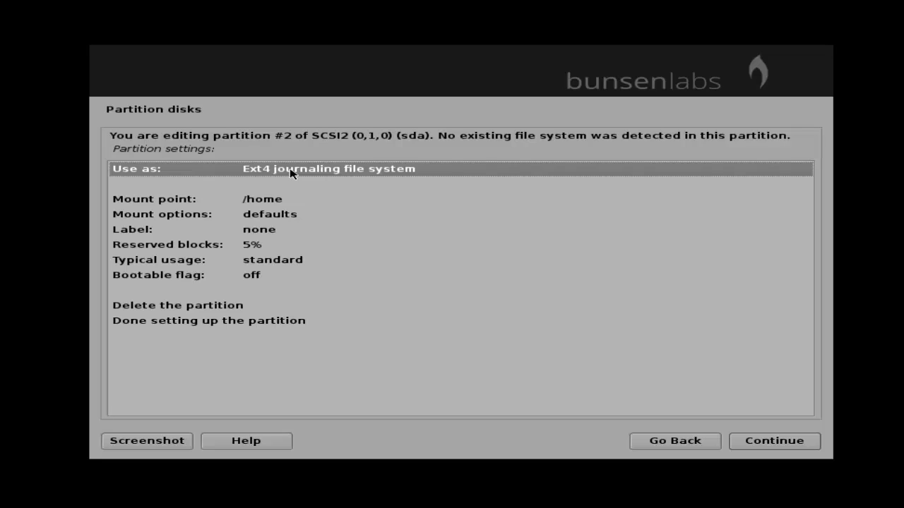
Set partition #2 to use as swap area with the bootable flag on.
{"action": "double_click", "coordinate": [290, 174]}
{"action": "left_click", "coordinate": [170, 280]}
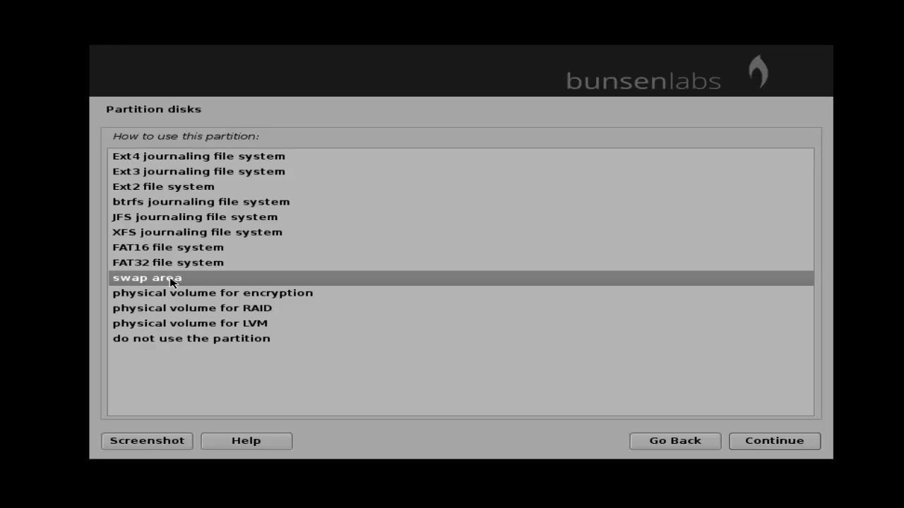
{"action": "left_click", "coordinate": [770, 446]}
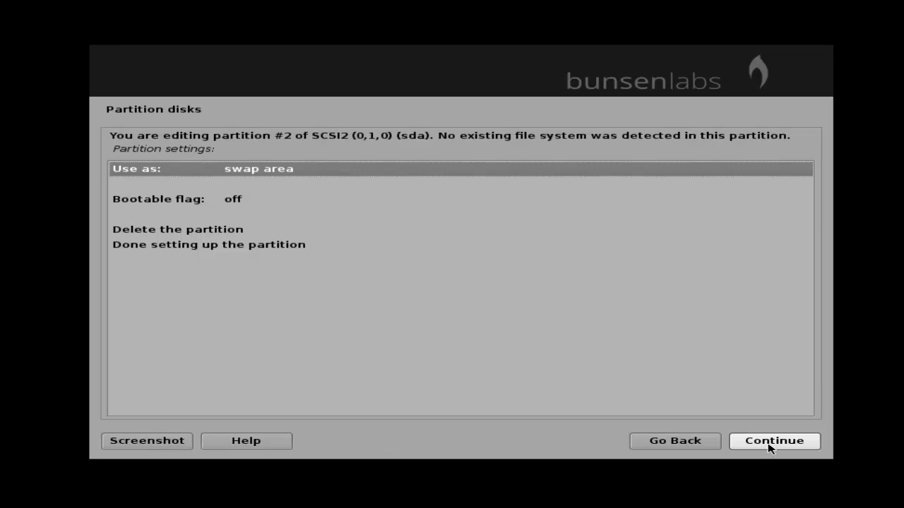
{"action": "left_click", "coordinate": [219, 201]}
{"action": "double_click", "coordinate": [218, 203]}
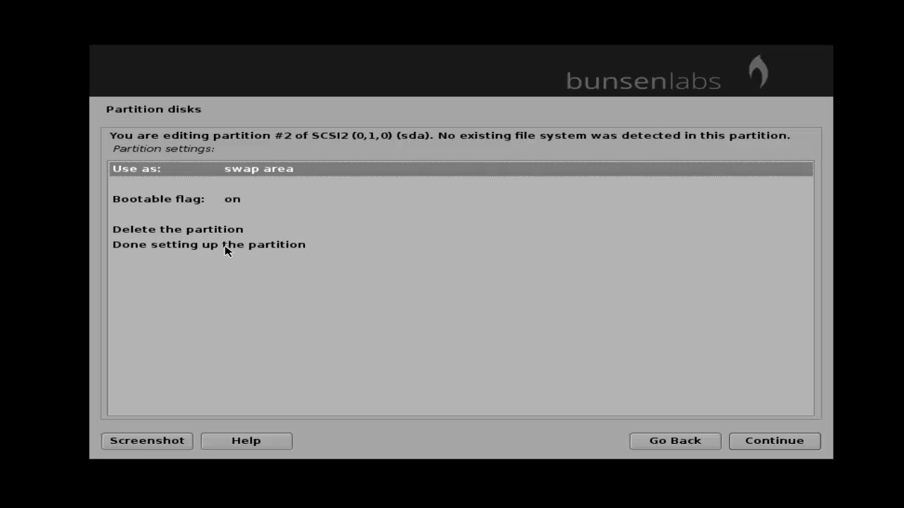
{"action": "left_click", "coordinate": [252, 247]}
{"action": "left_click", "coordinate": [773, 440]}
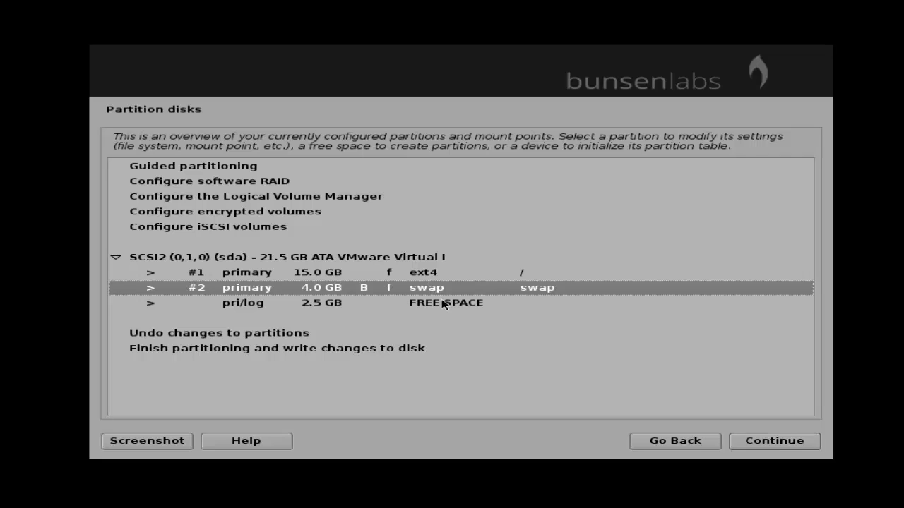
Finish partitioning and write the changes to disk to begin installing the system.
{"action": "left_click", "coordinate": [339, 352]}
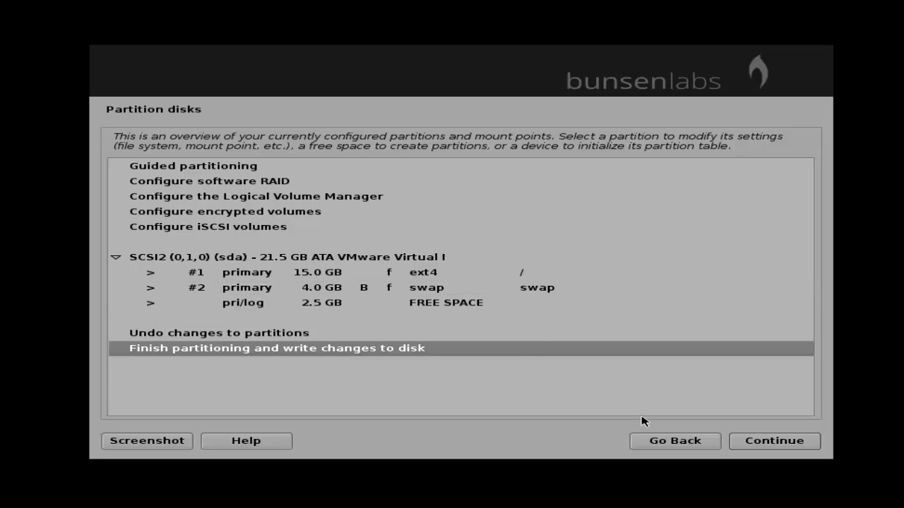
{"action": "left_click", "coordinate": [777, 442]}
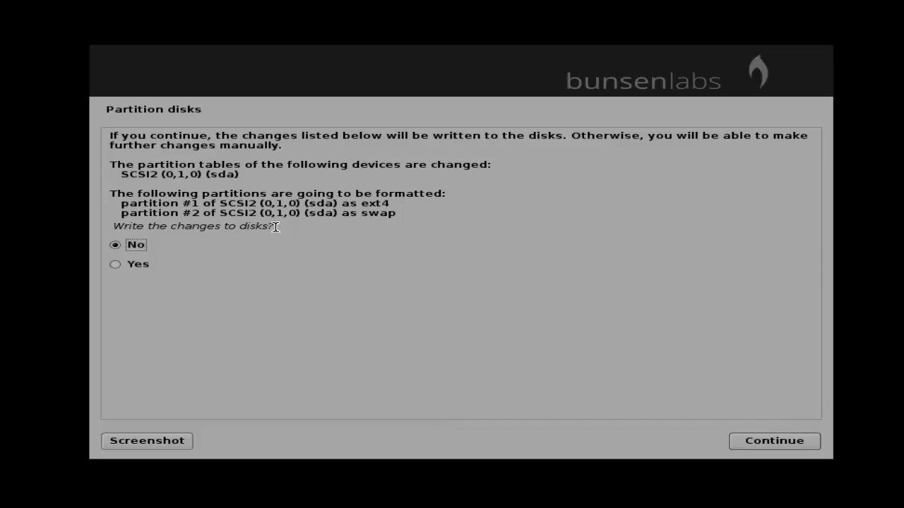
{"action": "left_click", "coordinate": [137, 265]}
{"action": "left_click", "coordinate": [773, 442]}
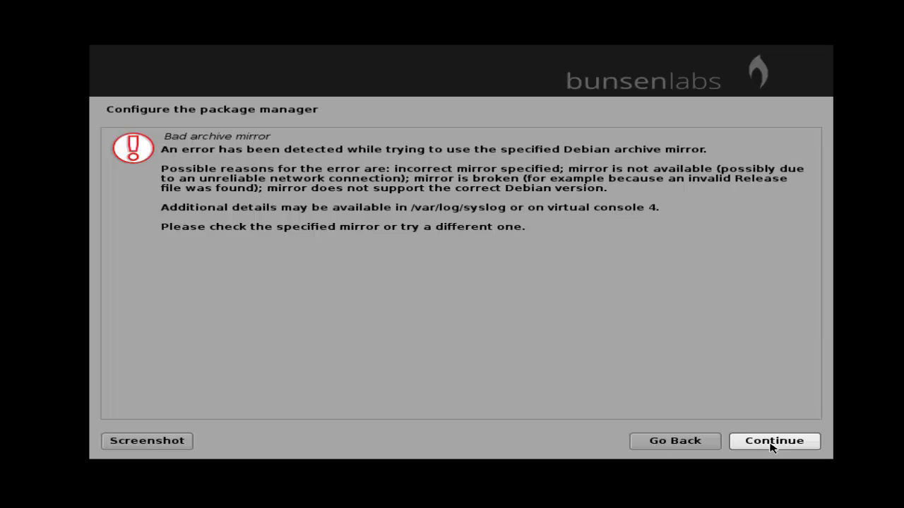
Dismiss the bad archive mirror error and continue without a network mirror.
{"action": "left_click", "coordinate": [694, 447]}
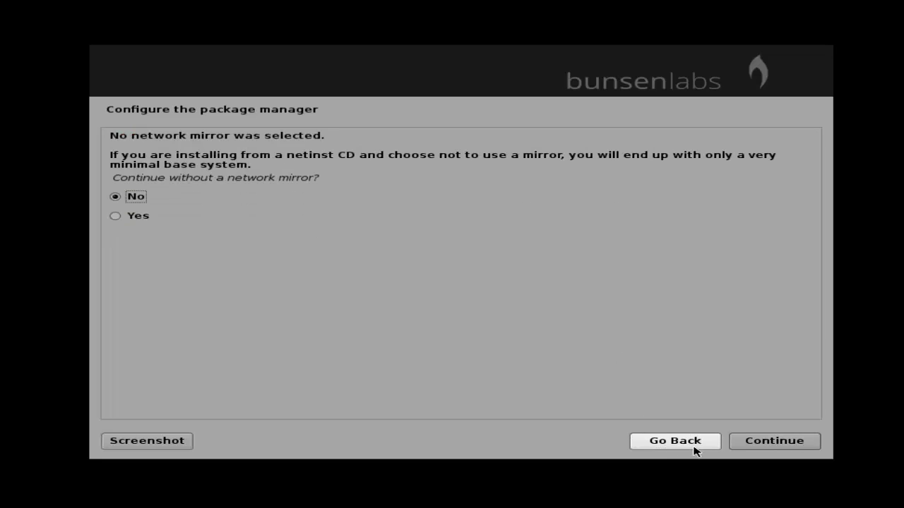
{"action": "left_click", "coordinate": [151, 219]}
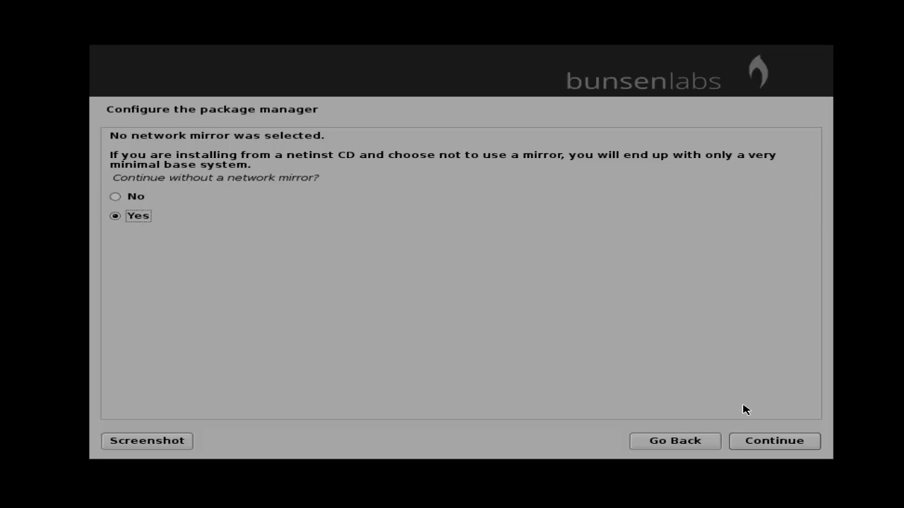
{"action": "left_click", "coordinate": [777, 443]}
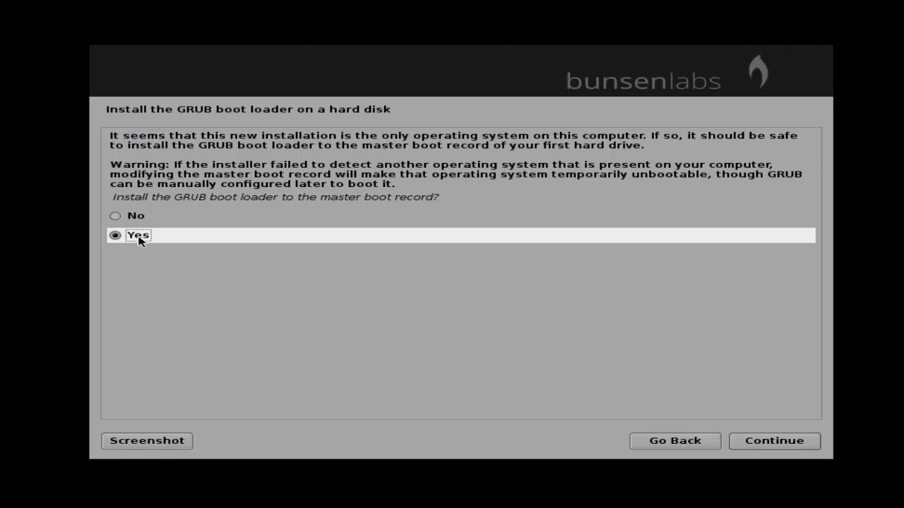
Install GRUB to the master boot record on /dev/sda and complete the installation.
{"action": "left_click", "coordinate": [775, 445]}
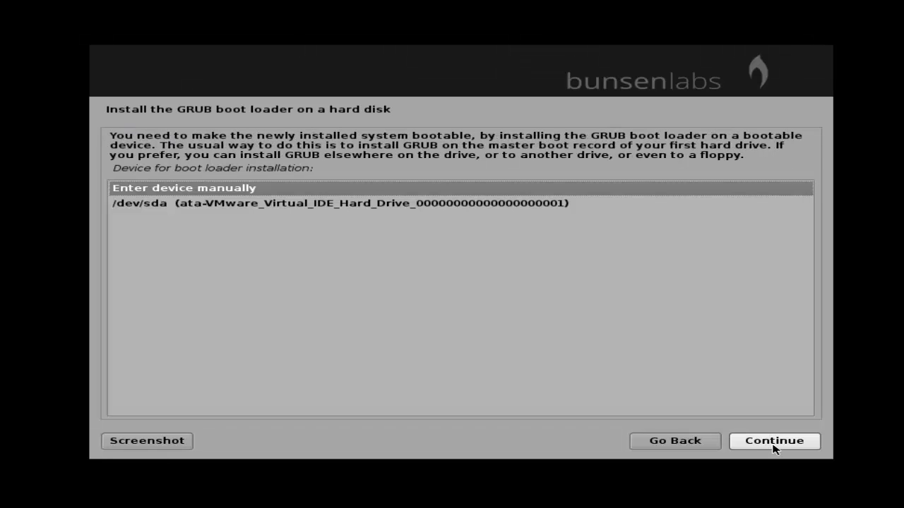
{"action": "left_click", "coordinate": [579, 211]}
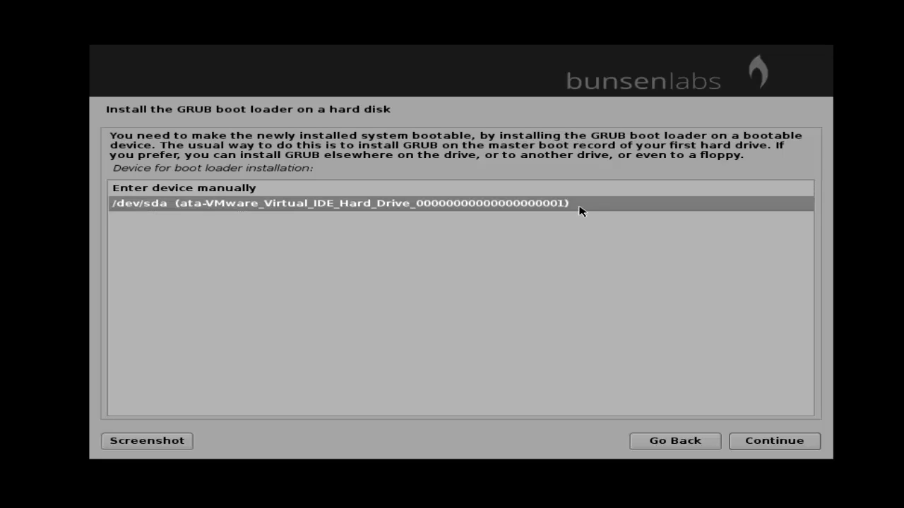
{"action": "left_click", "coordinate": [779, 442]}
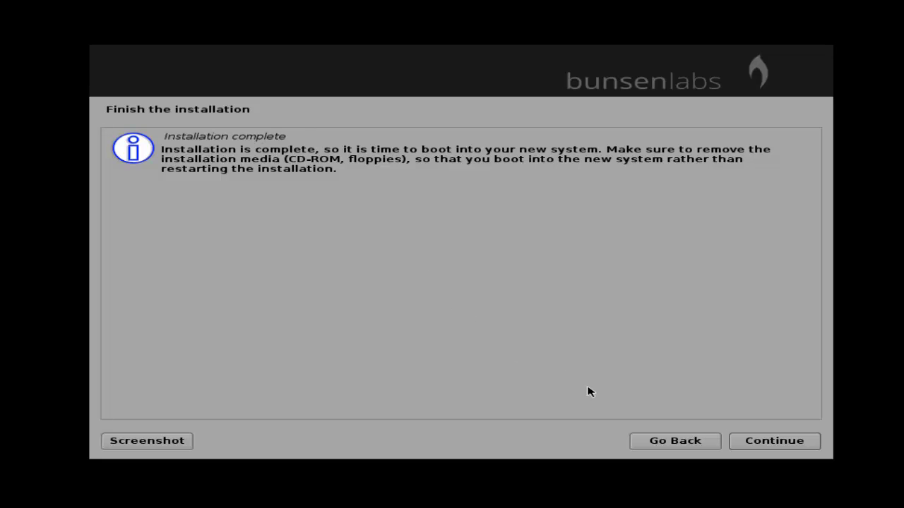
{"action": "left_click", "coordinate": [773, 441]}
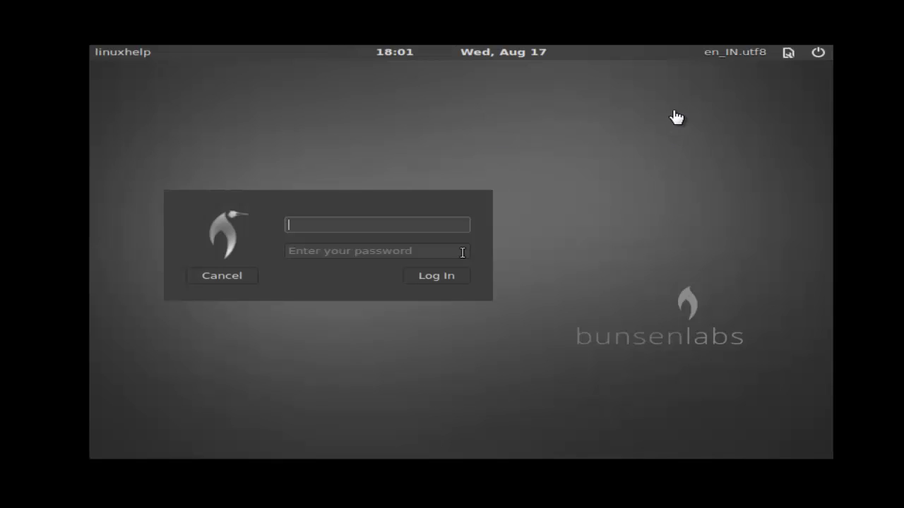
Sign in at the LightDM screen with the newly created user's name and password.
{"action": "type", "text": "ser1"}
{"action": "key", "text": "Tab"}
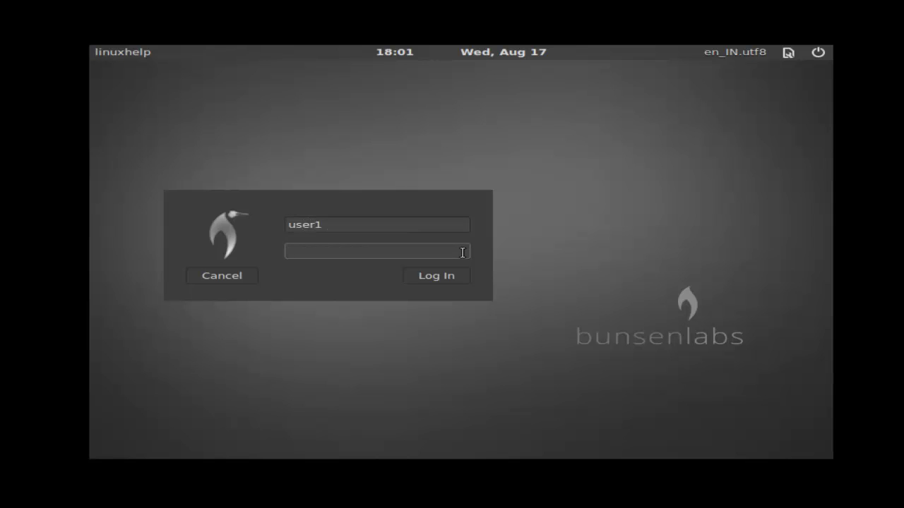
{"action": "type", "text": "123"}
{"action": "key", "text": "Return"}
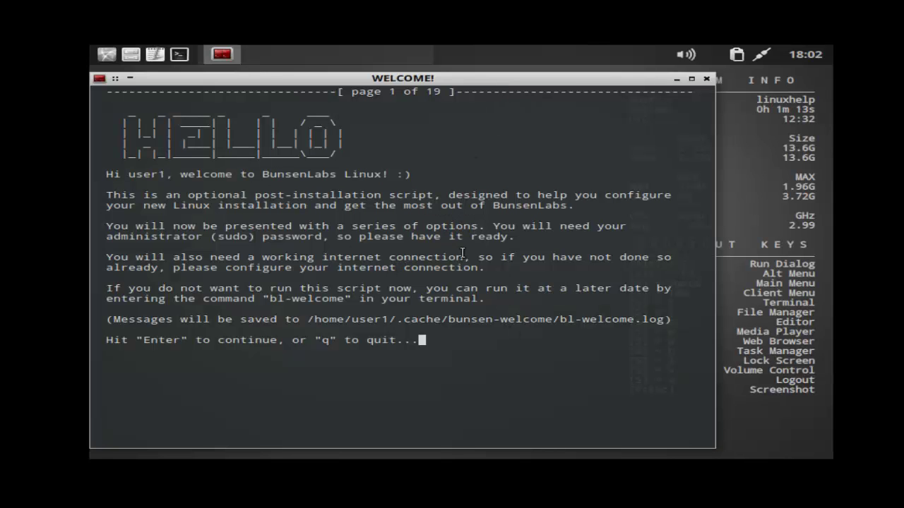
Start the welcome script, authorise with the sudo password and acknowledge the warning with 'I understand'.
{"action": "key", "text": "Return"}
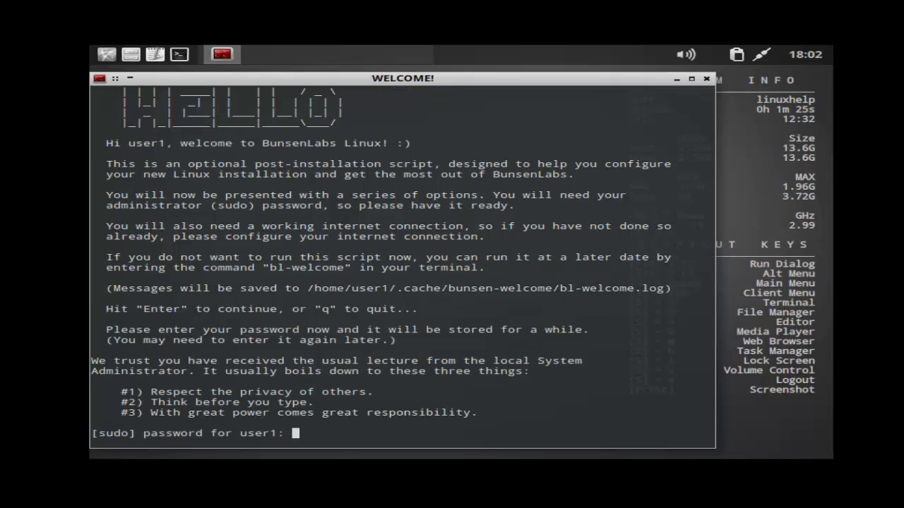
{"action": "key", "text": "Return"}
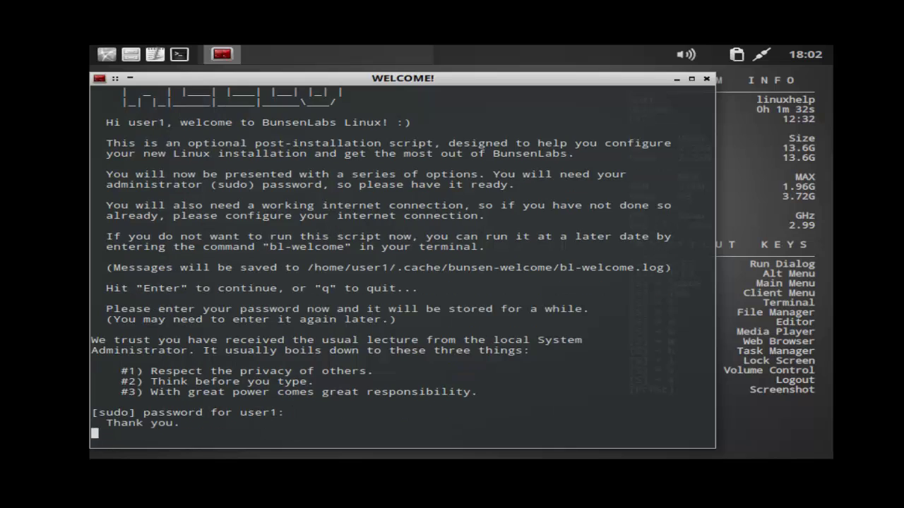
{"action": "type", "text": "i understand"}
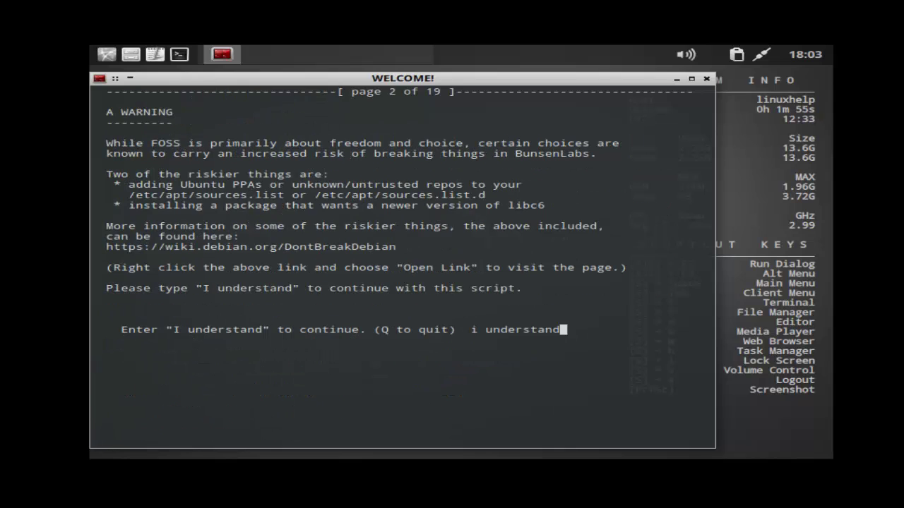
{"action": "key", "text": "Return"}
{"action": "type", "text": "I understand"}
{"action": "key", "text": "Return"}
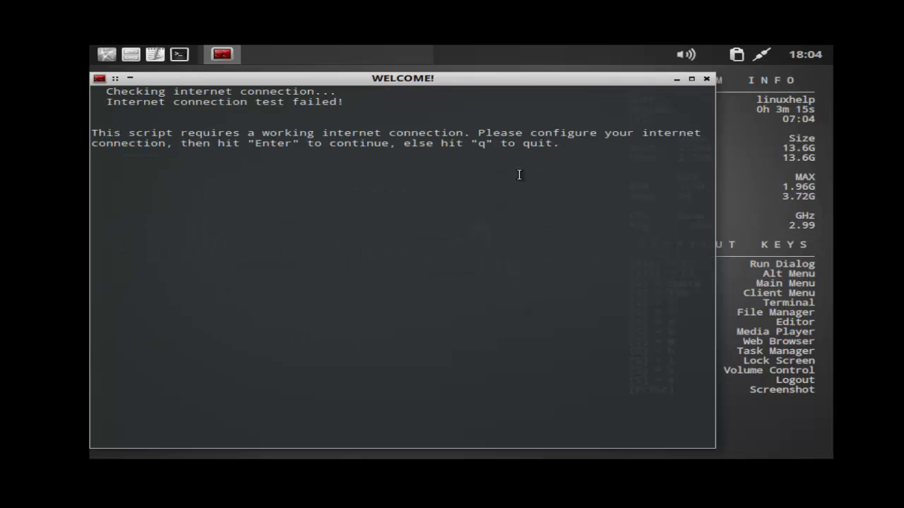
Retry the internet check, accept enabling contrib and non-free, then quit the script.
{"action": "key", "text": "Return"}
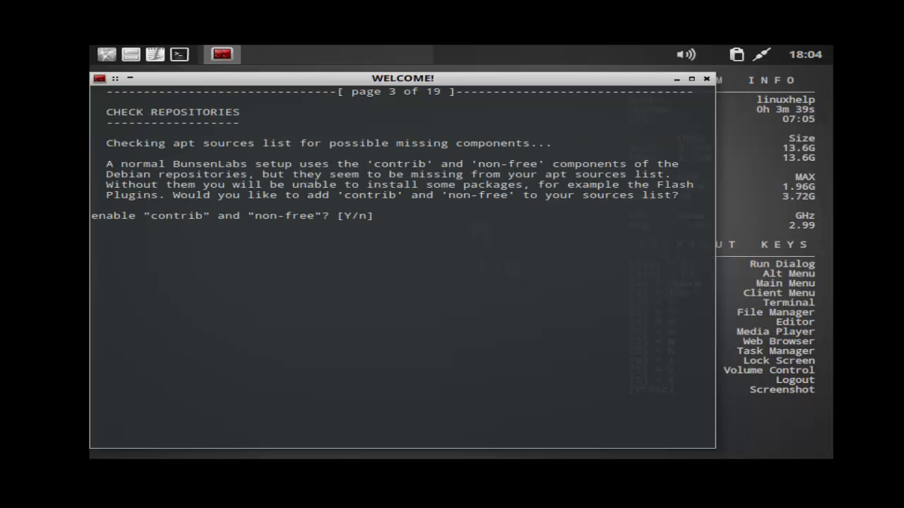
{"action": "type", "text": "y"}
{"action": "key", "text": "Return"}
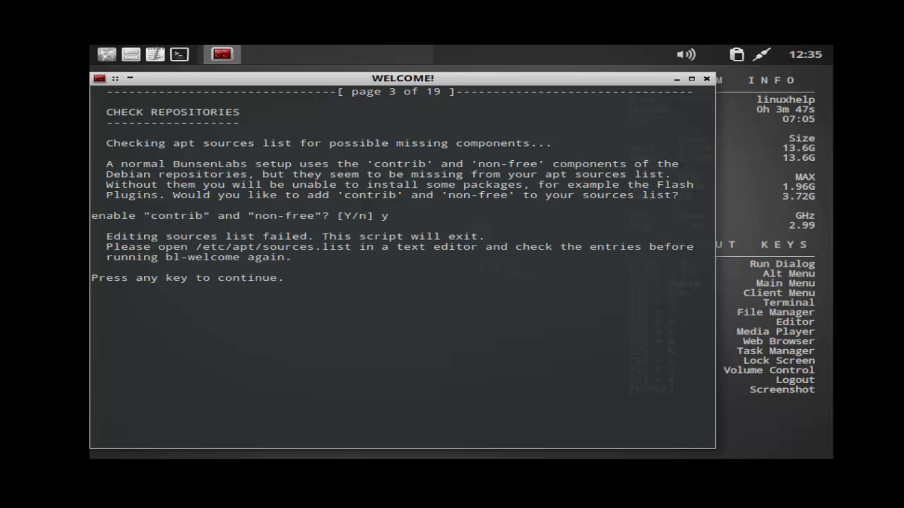
{"action": "key", "text": "Return"}
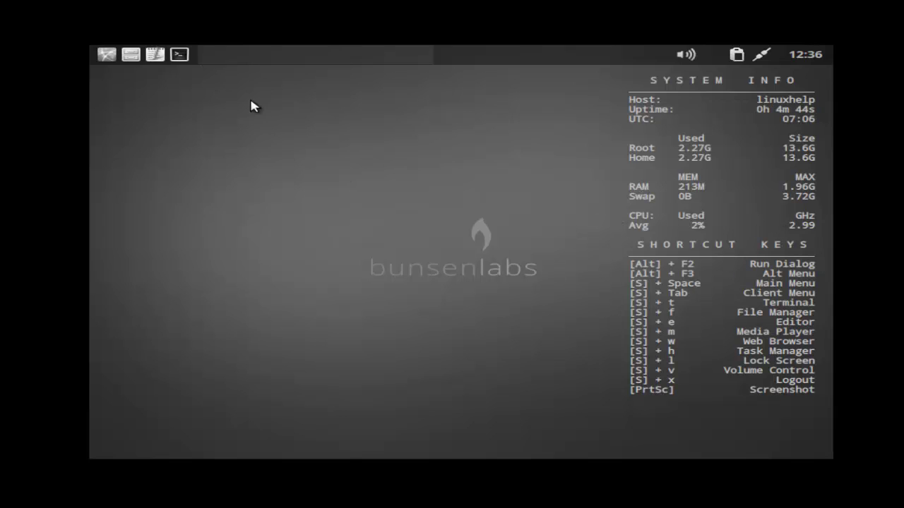
In a new terminal, run ip a and confirm eth0 holds 192.168.5.55/24.
{"action": "left_click", "coordinate": [184, 58]}
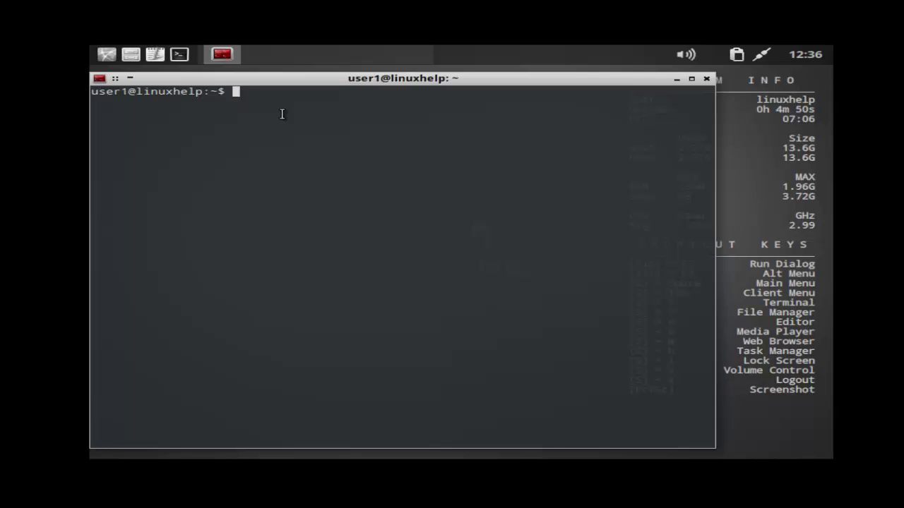
{"action": "type", "text": "ip a"}
{"action": "key", "text": "Return"}
{"action": "left_click_drag", "start_coordinate": [158, 196], "coordinate": [247, 195]}
{"action": "left_click", "coordinate": [269, 242]}
Ping google.com and stop it after two replies.
{"action": "type", "text": "ping google.com"}
{"action": "key", "text": "Return"}
{"action": "key", "text": "ctrl+c"}
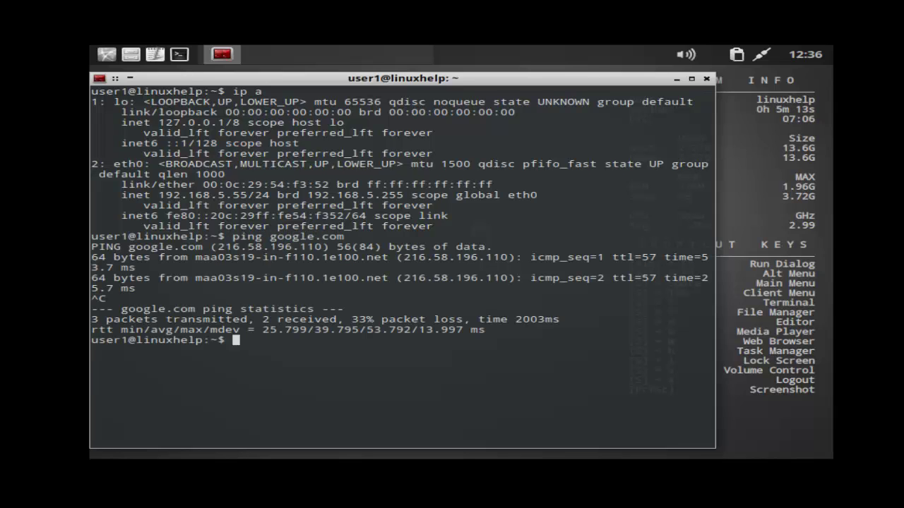